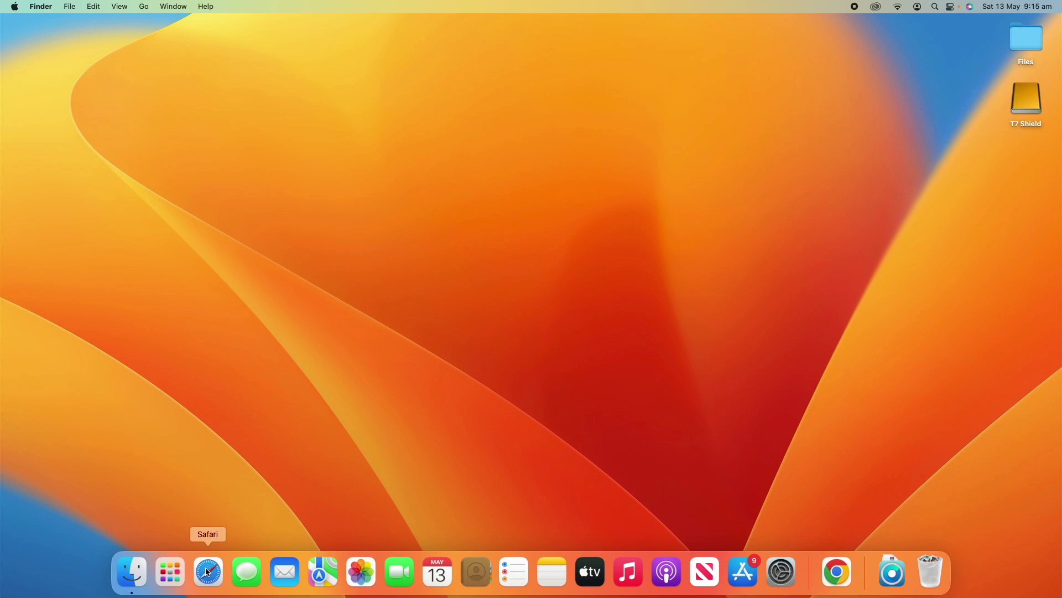
- Launch Safari and export its bookmarks via File > Export to the Desktop as 'Safari Bookmarks'
click(209, 572)
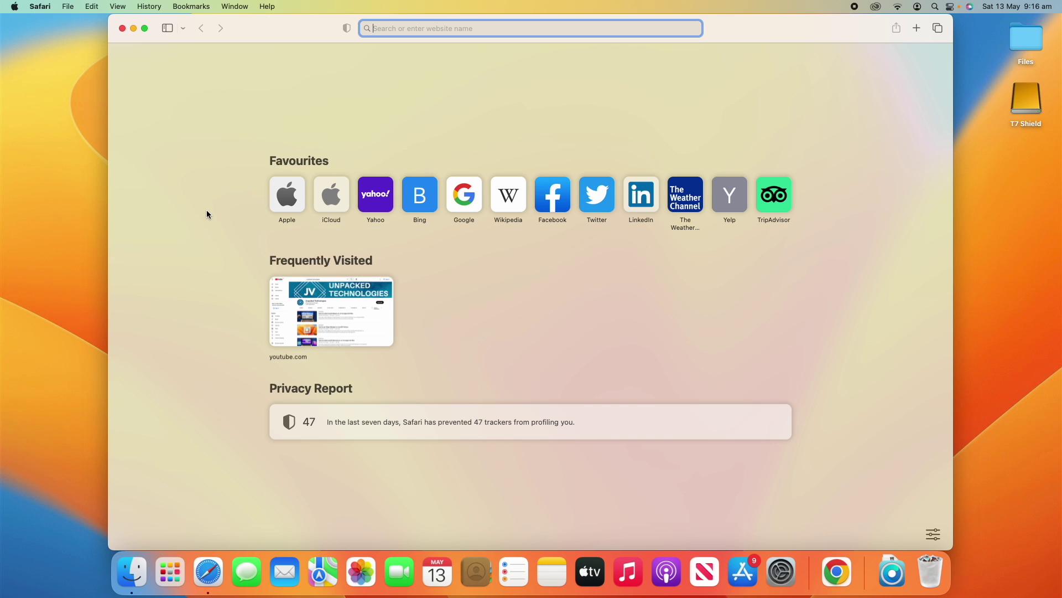
click(67, 6)
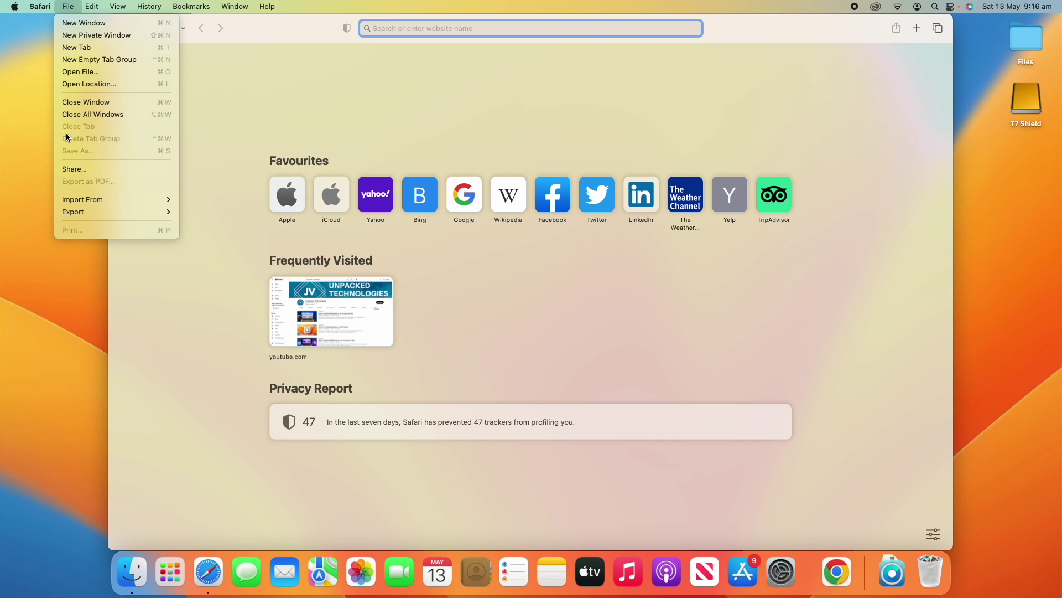
mouse_move(78, 215)
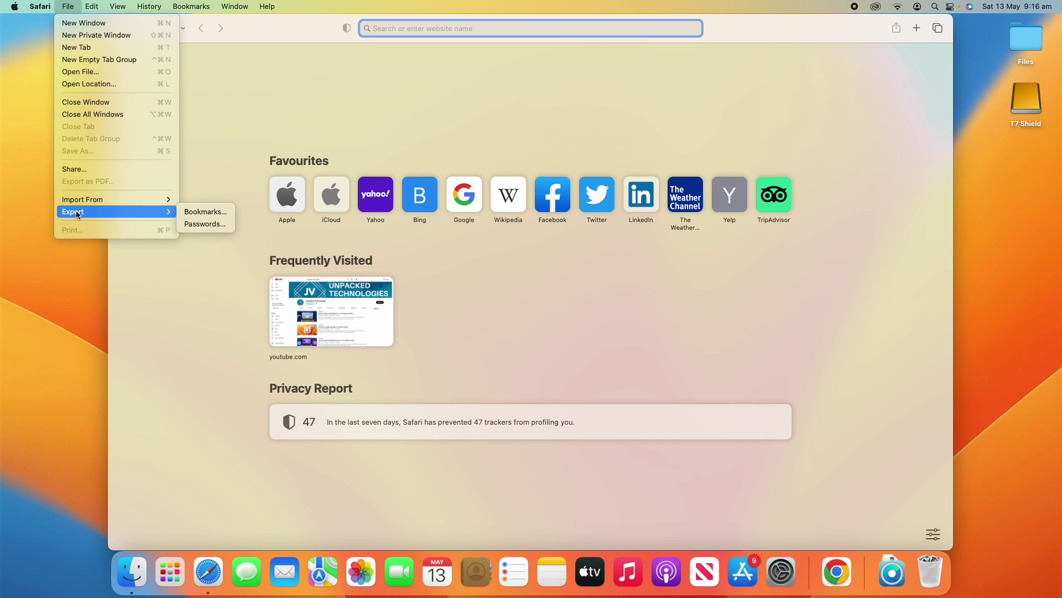
click(231, 215)
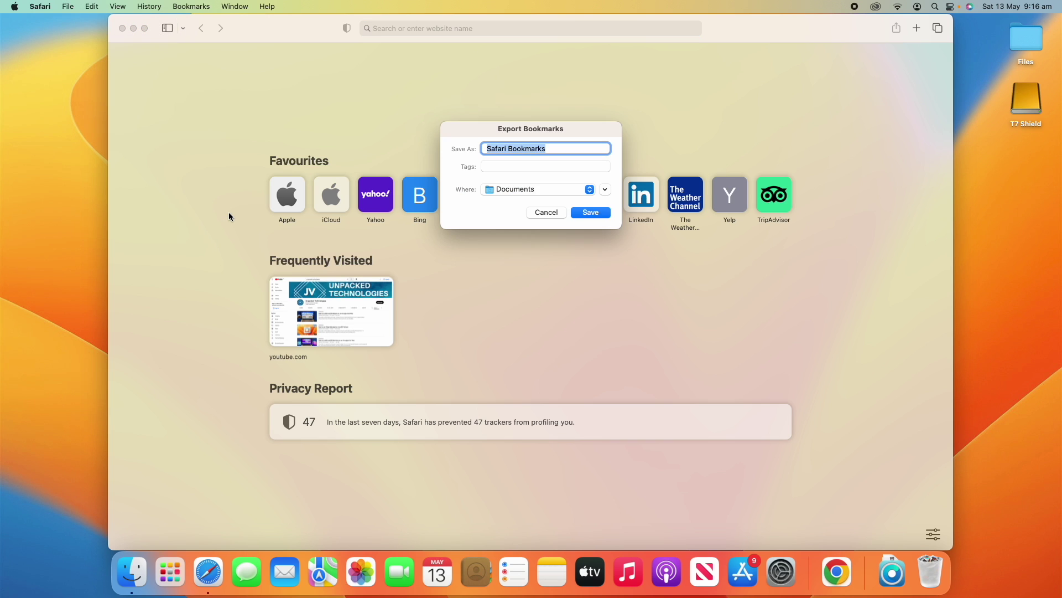
click(553, 190)
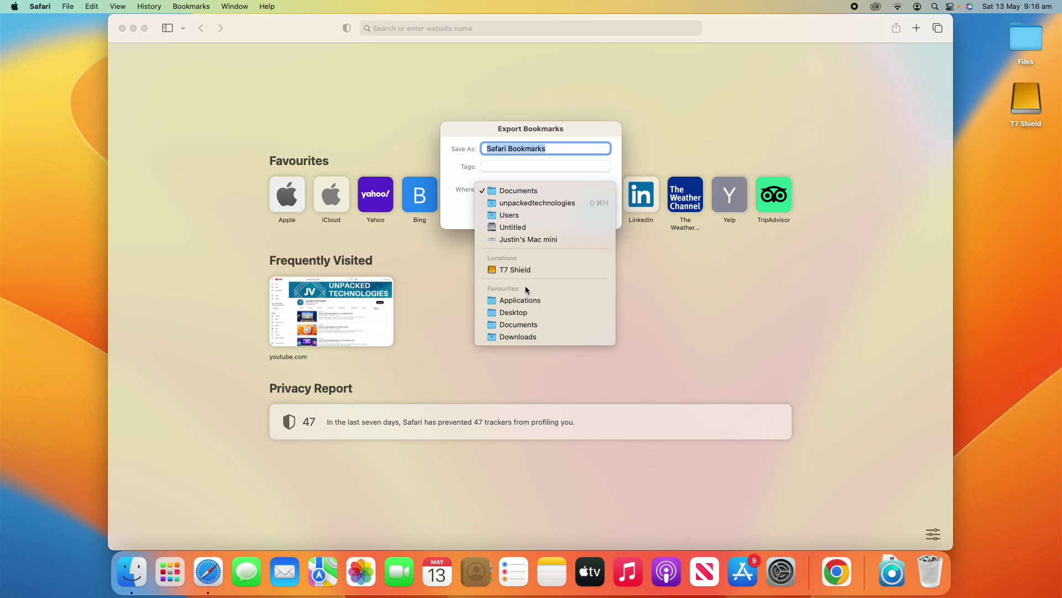
click(532, 313)
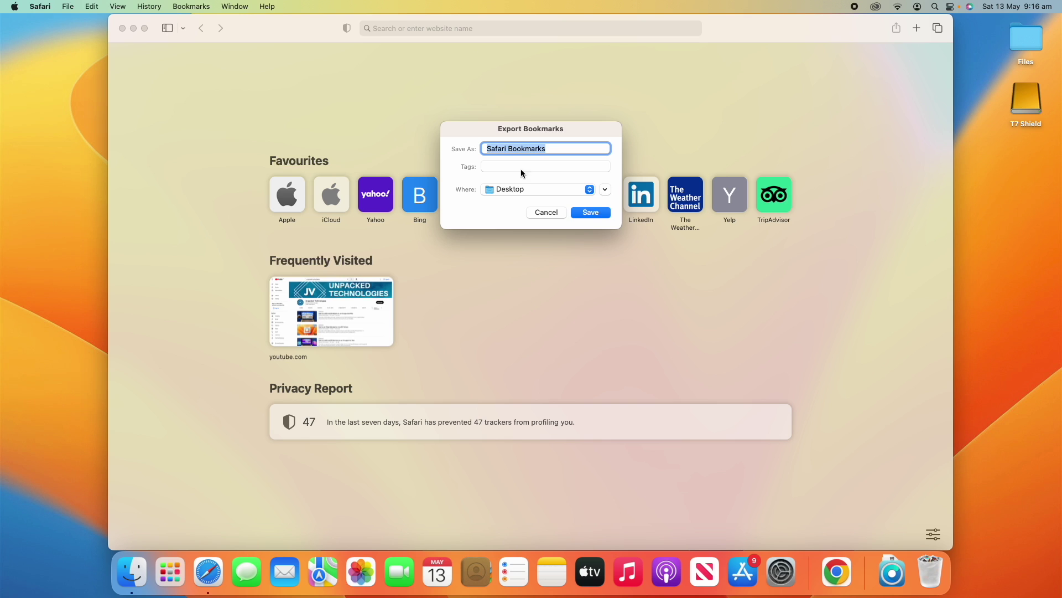
click(591, 212)
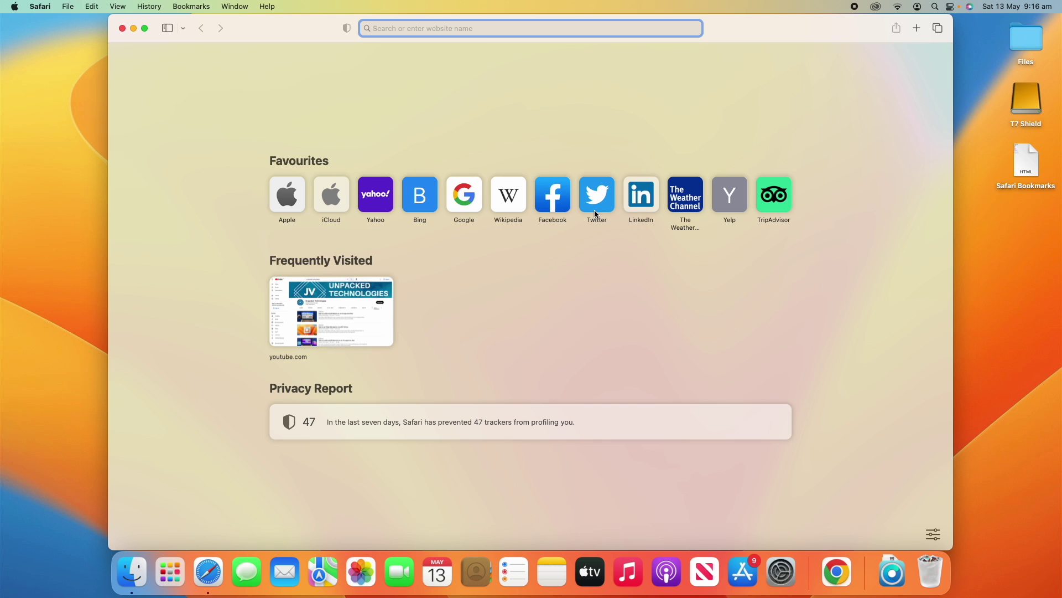
- Quick Look the 'Safari Bookmarks' file on the Desktop, close the preview, and quit Safari
click(1030, 162)
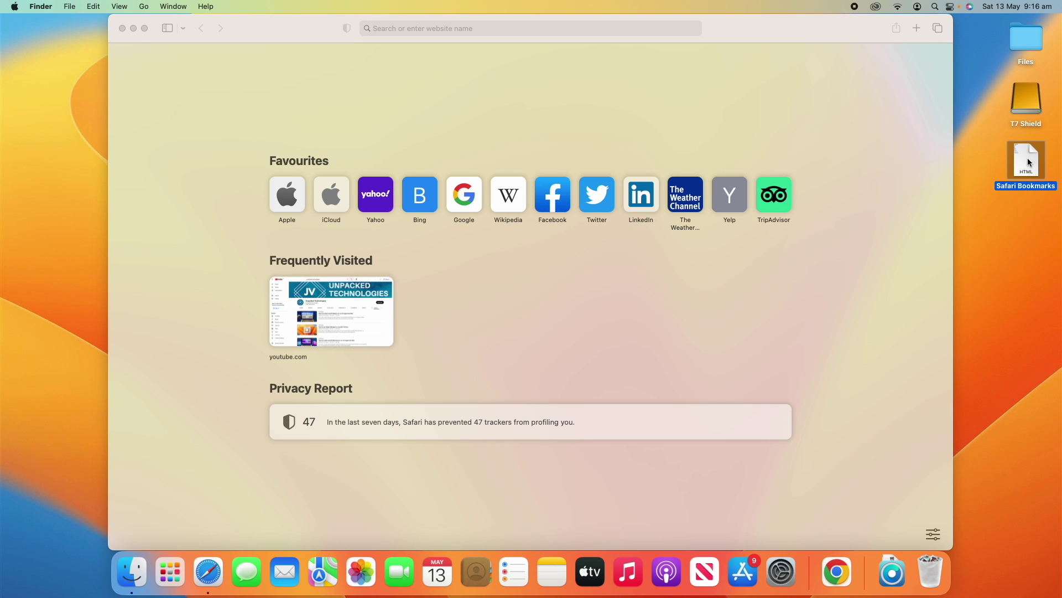
key(space)
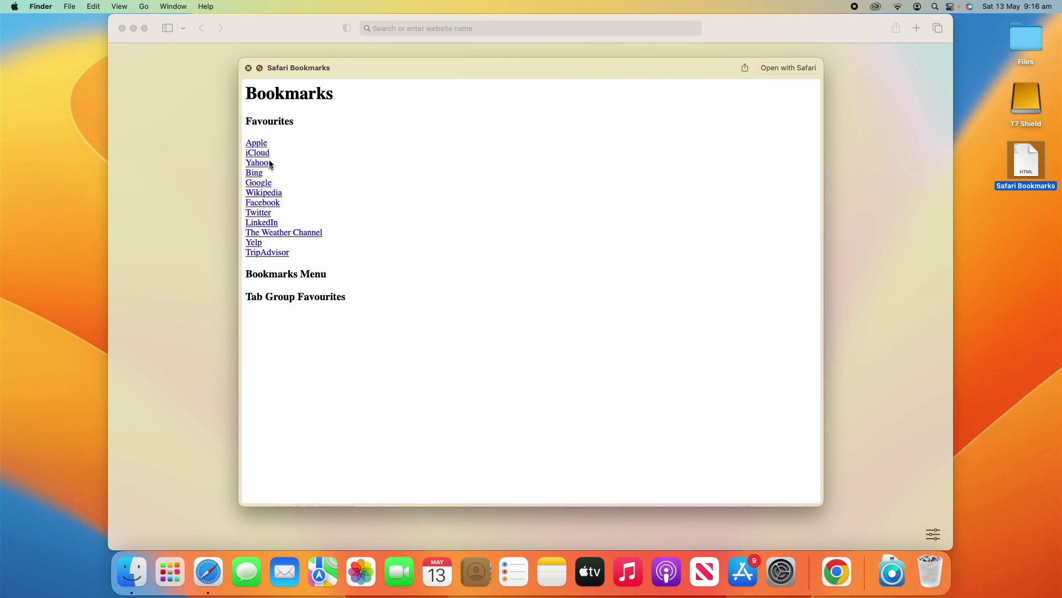
drag(251, 140, 390, 274)
drag(248, 274, 334, 283)
click(249, 298)
click(249, 68)
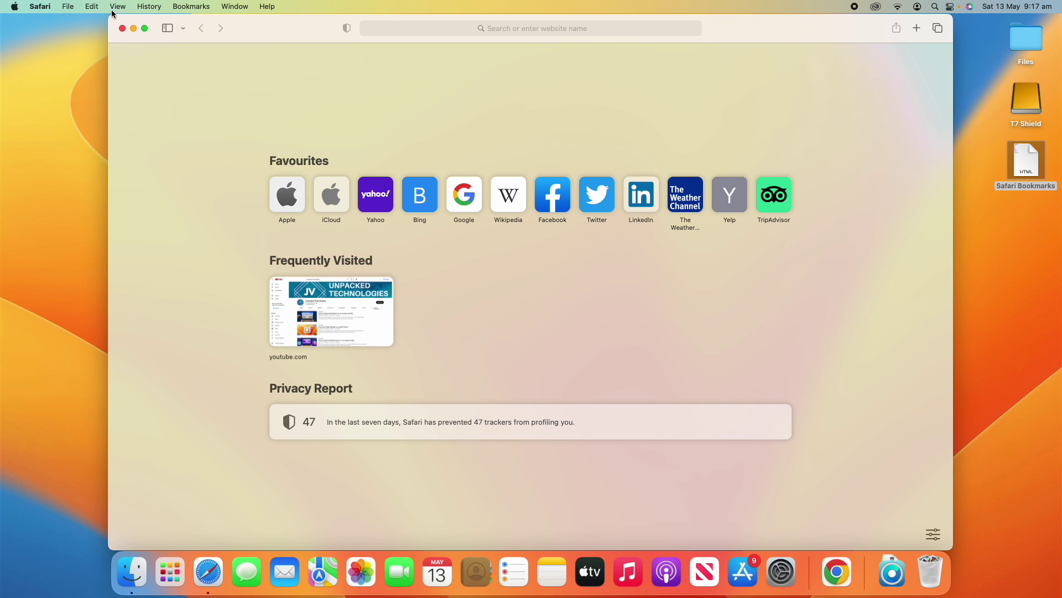
click(40, 6)
- Quit Safari, launch Chrome, dismiss its privacy popup, and reach Bookmarks > Import Bookmarks and Settings
click(54, 174)
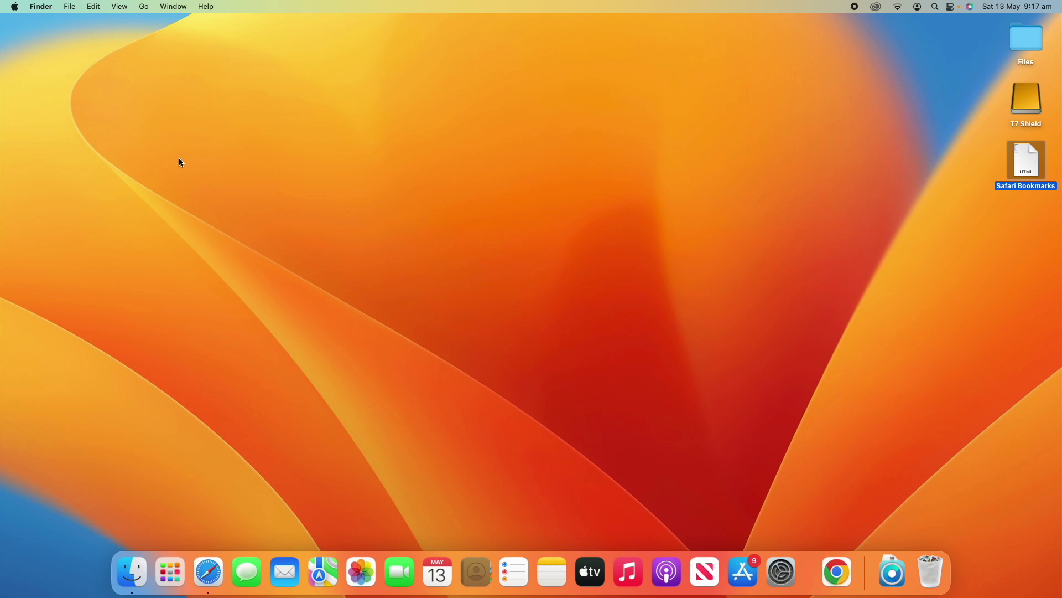
click(781, 340)
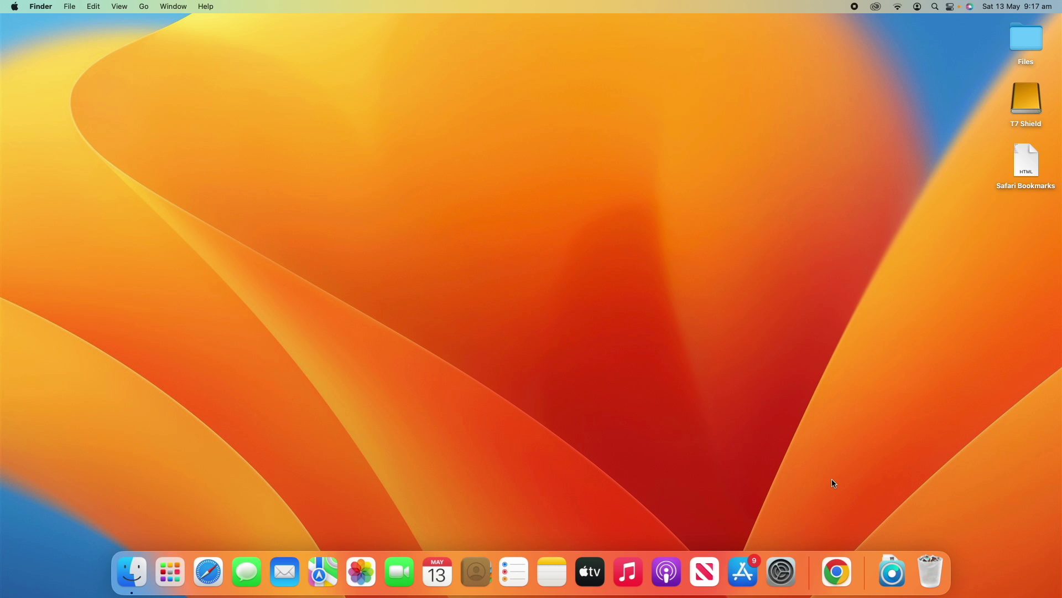
click(838, 568)
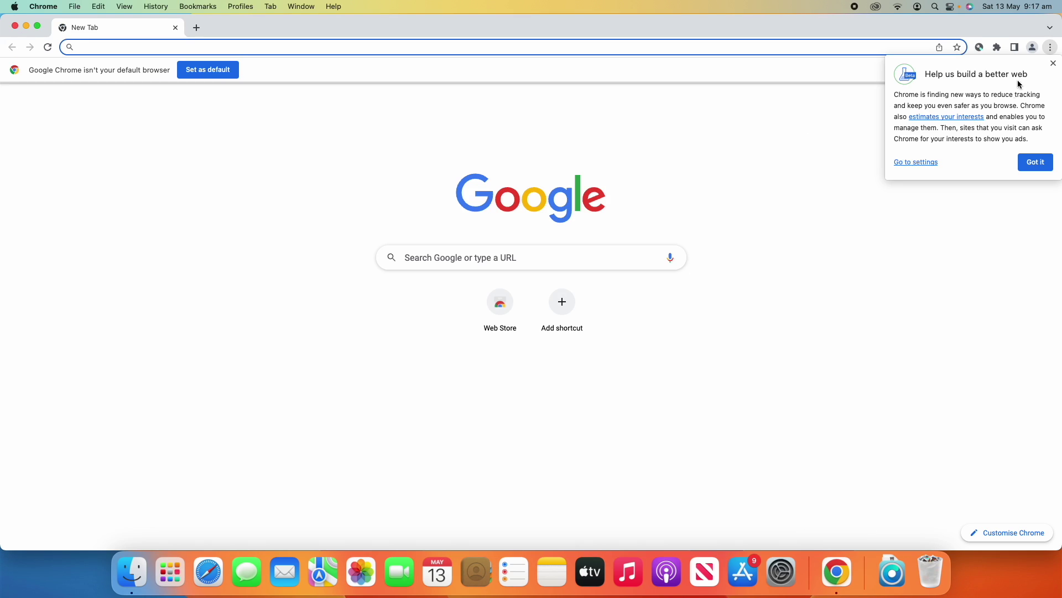
click(1052, 61)
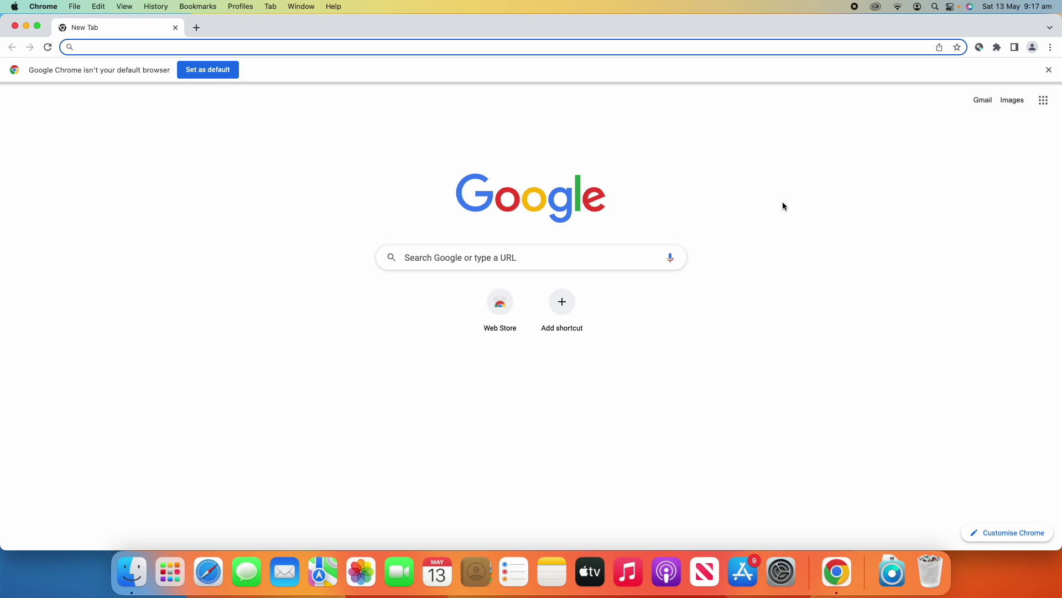
click(1052, 48)
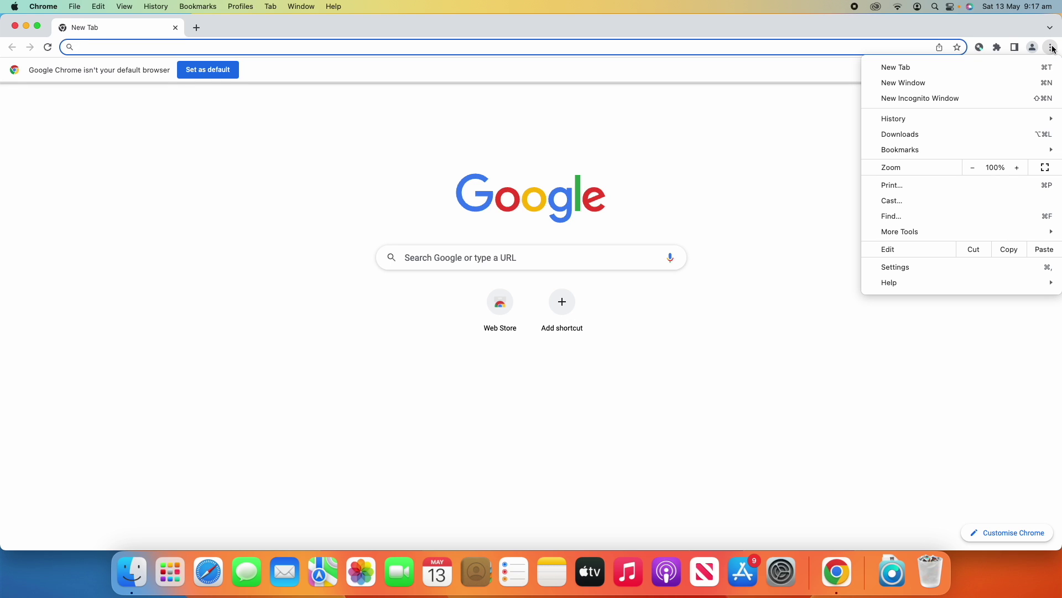
mouse_move(953, 151)
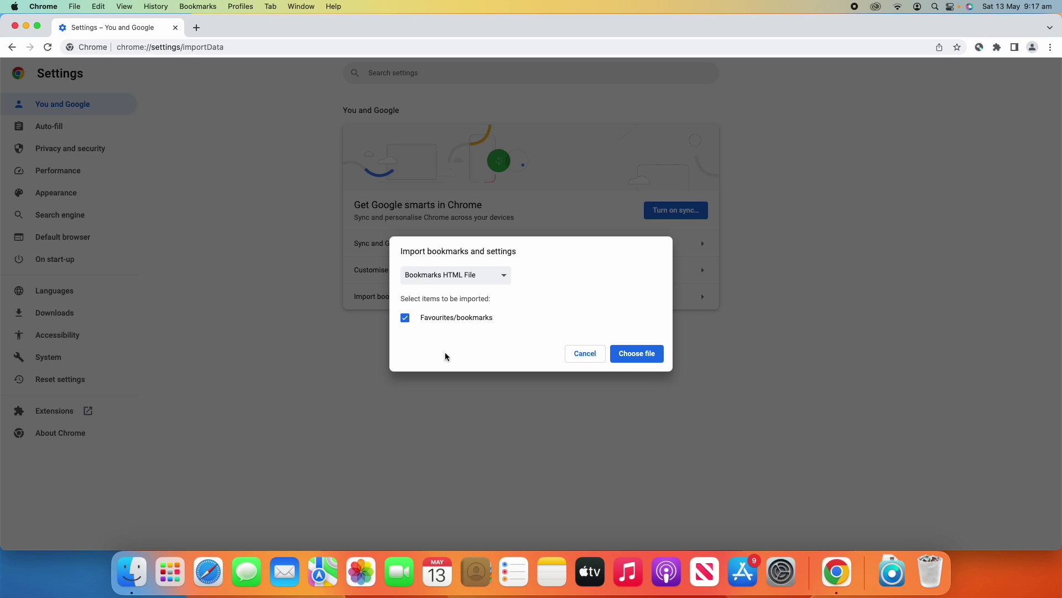
- Import Desktop > 'Safari Bookmarks' as a Bookmarks HTML File and switch on Show bookmarks bar
click(483, 276)
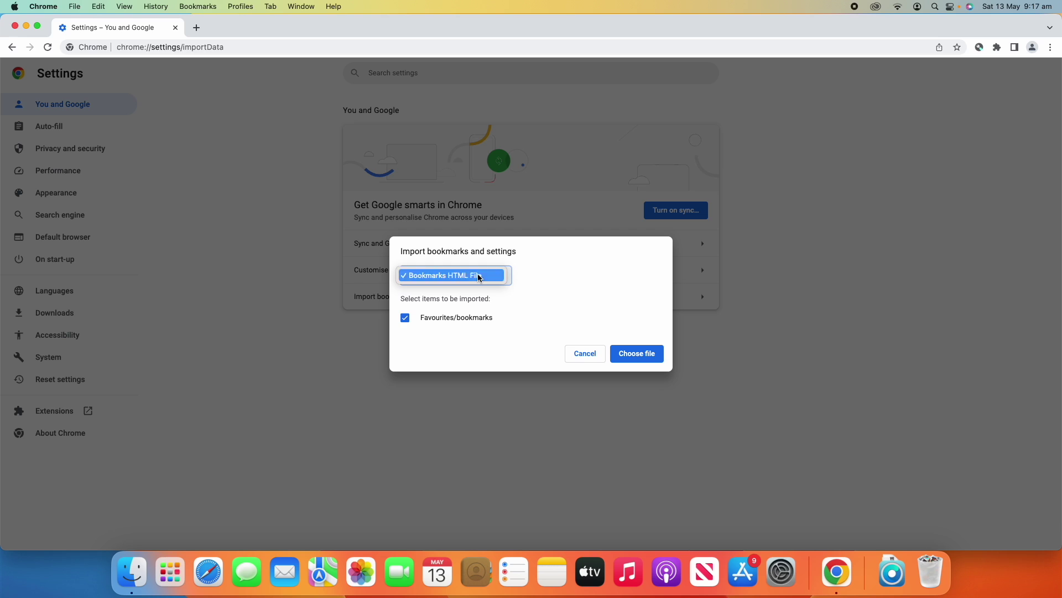
click(490, 279)
click(490, 279)
click(494, 278)
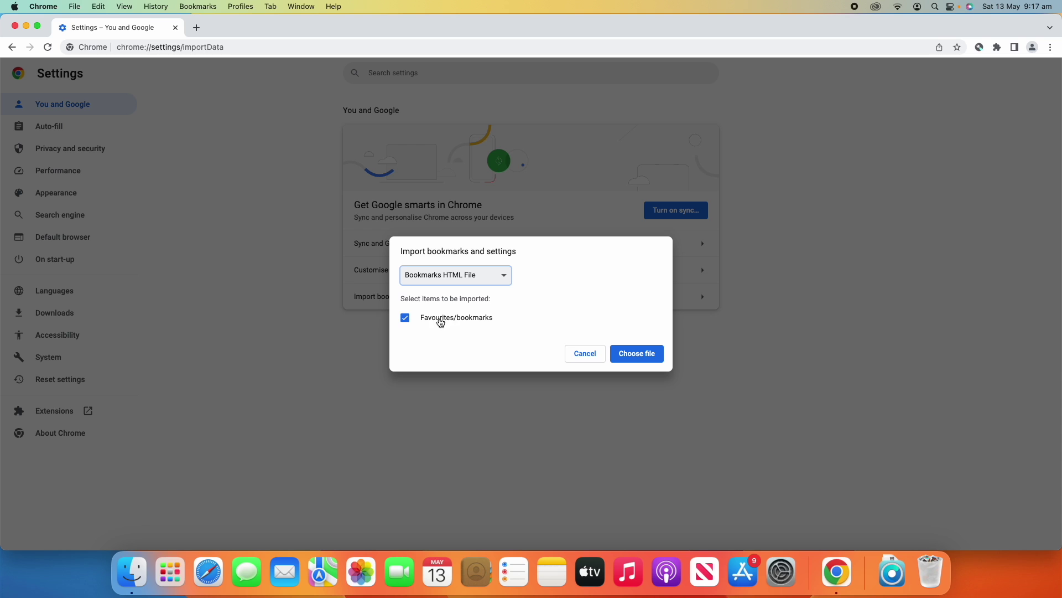
click(649, 357)
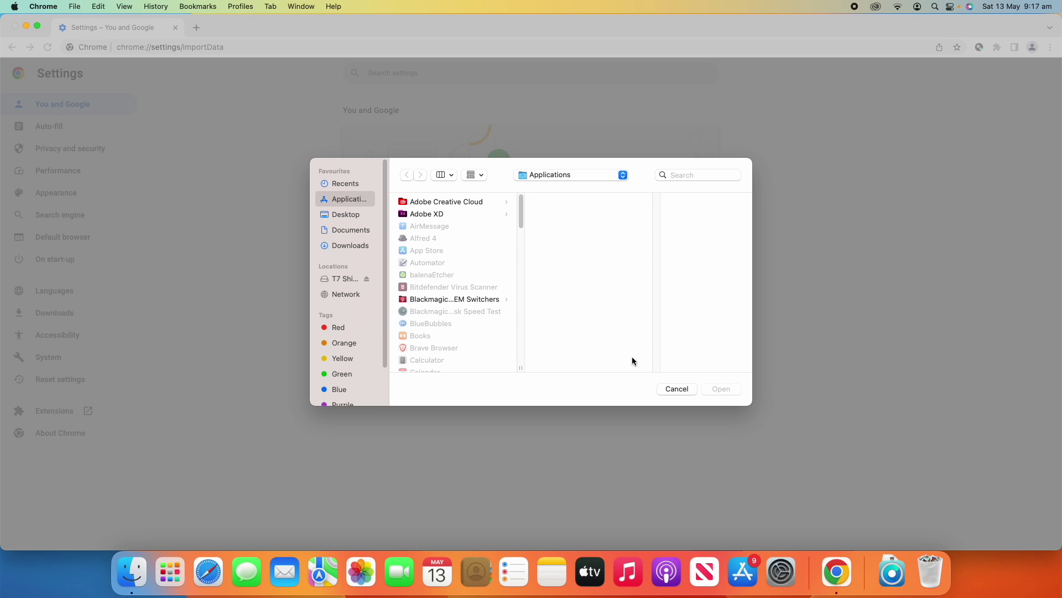
click(336, 216)
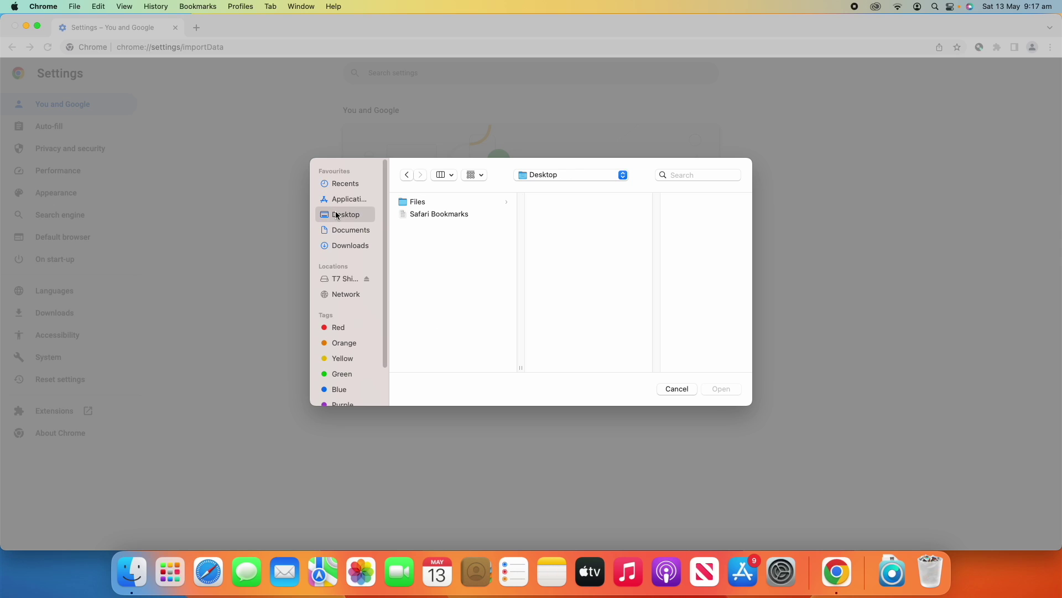
click(463, 213)
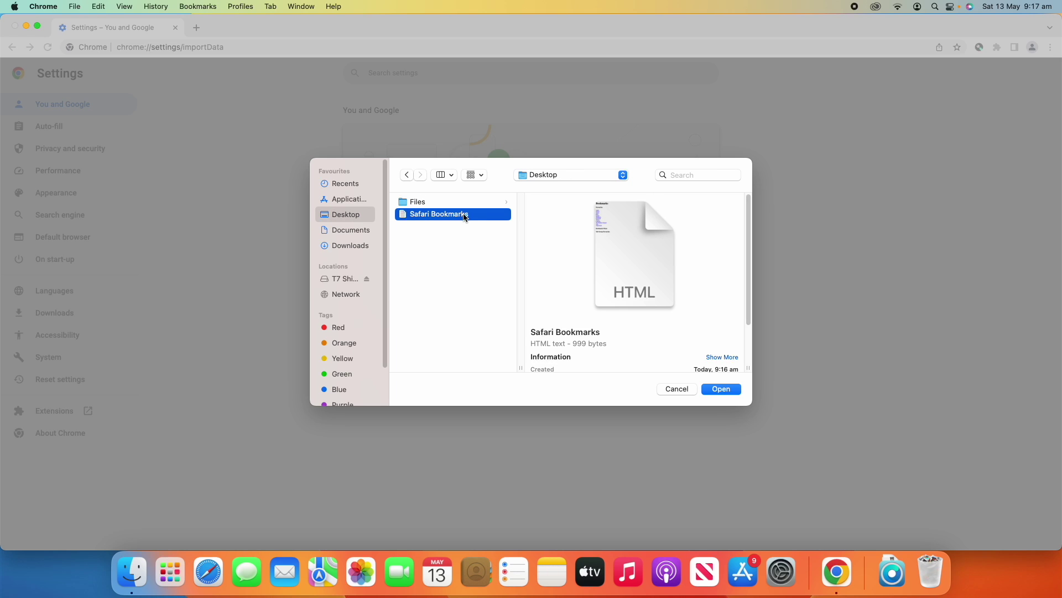
click(715, 389)
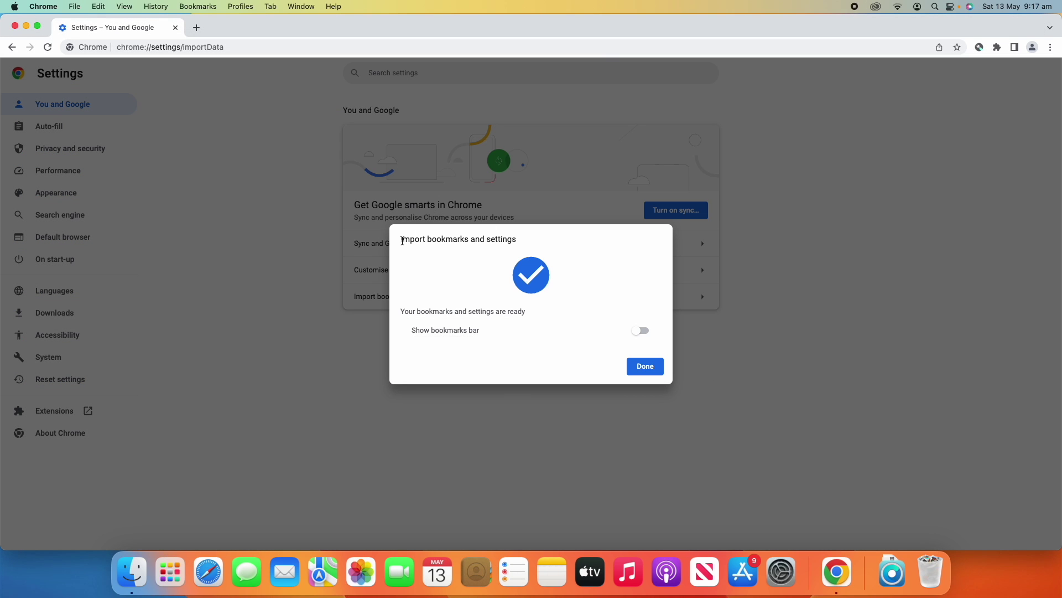
drag(396, 311, 526, 315)
click(640, 330)
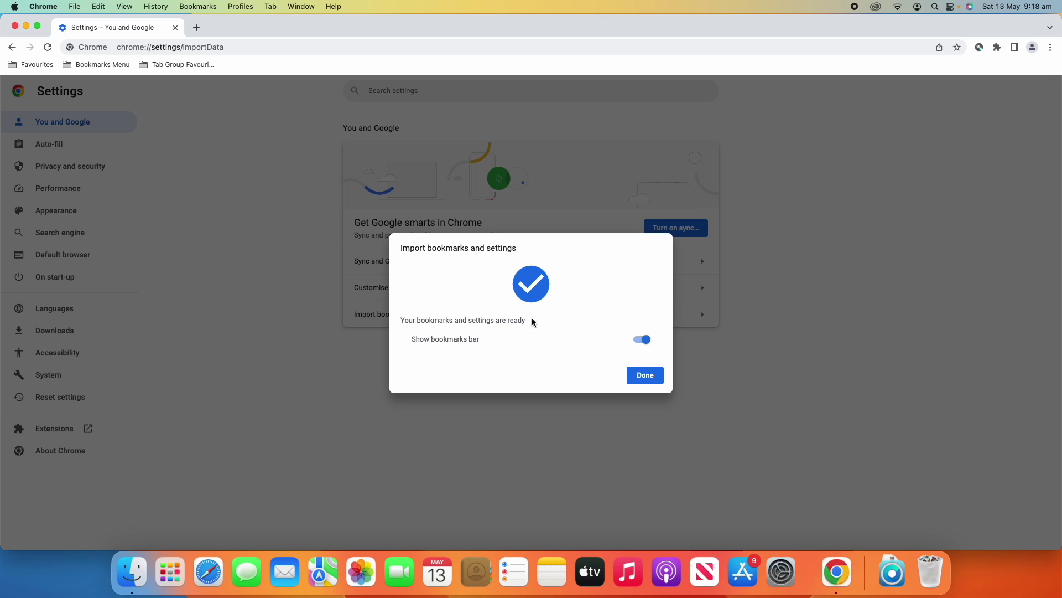
- Finish the import, open a new tab, and drag Apple from Favourites onto the bookmarks bar
click(645, 375)
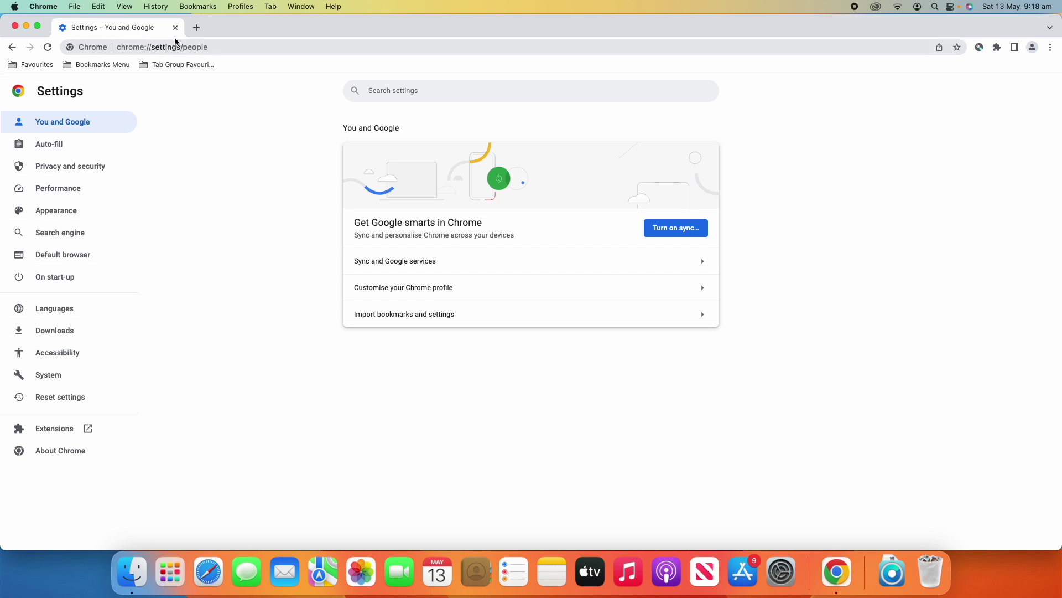
click(197, 28)
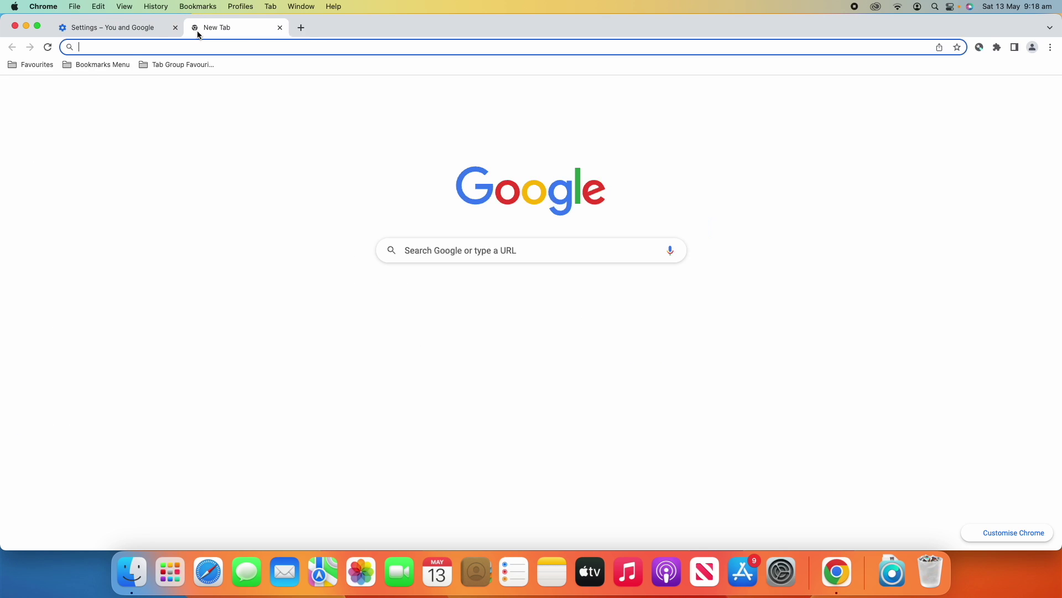
click(30, 65)
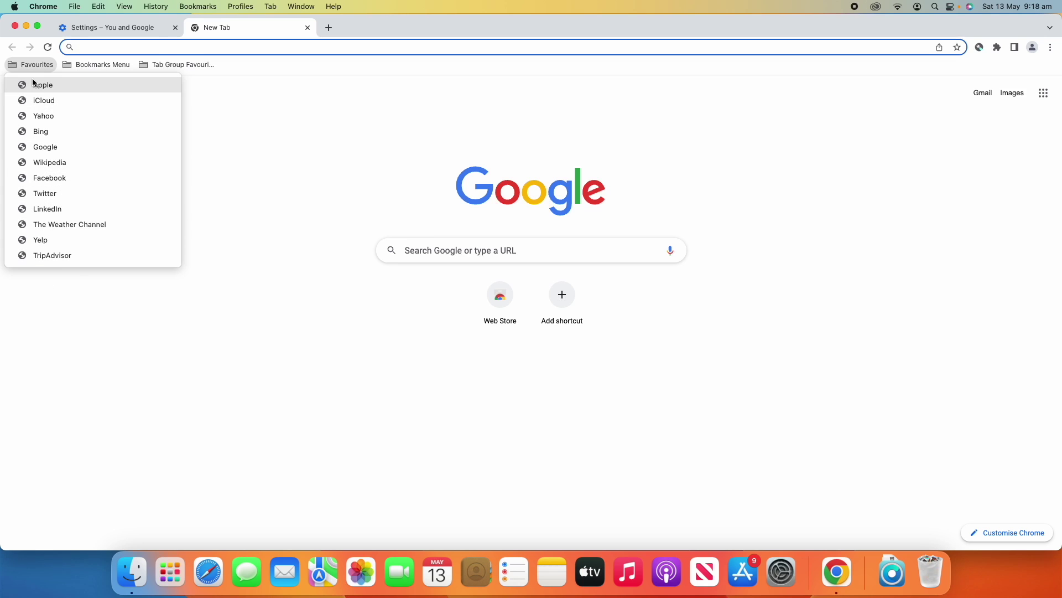
drag(49, 86, 270, 67)
click(239, 65)
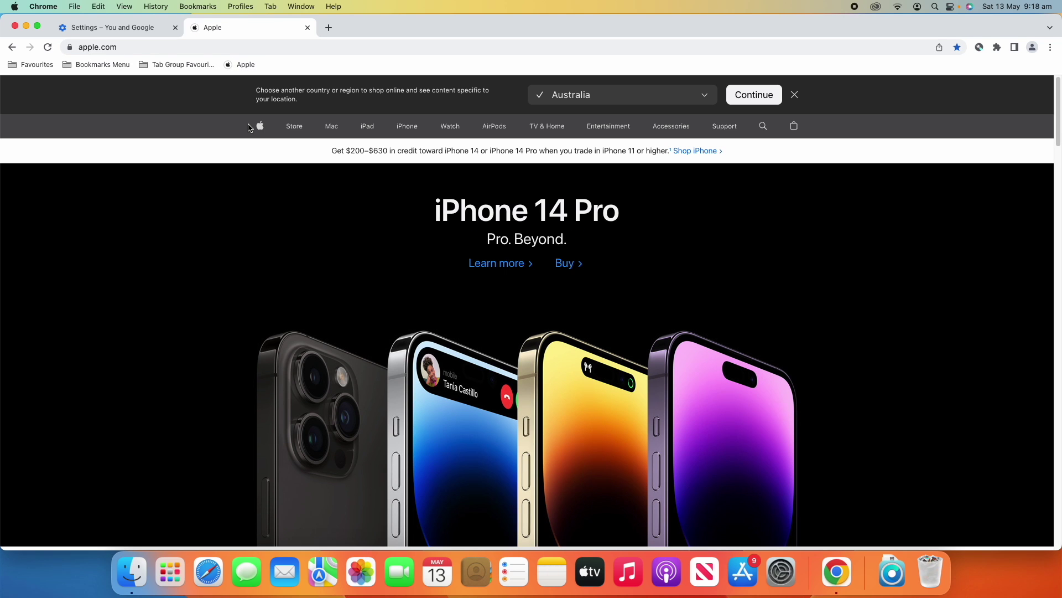
- Move the iCloud, Yahoo and Bing bookmarks from Favourites onto the bookmarks bar, Bing after Yahoo
click(329, 28)
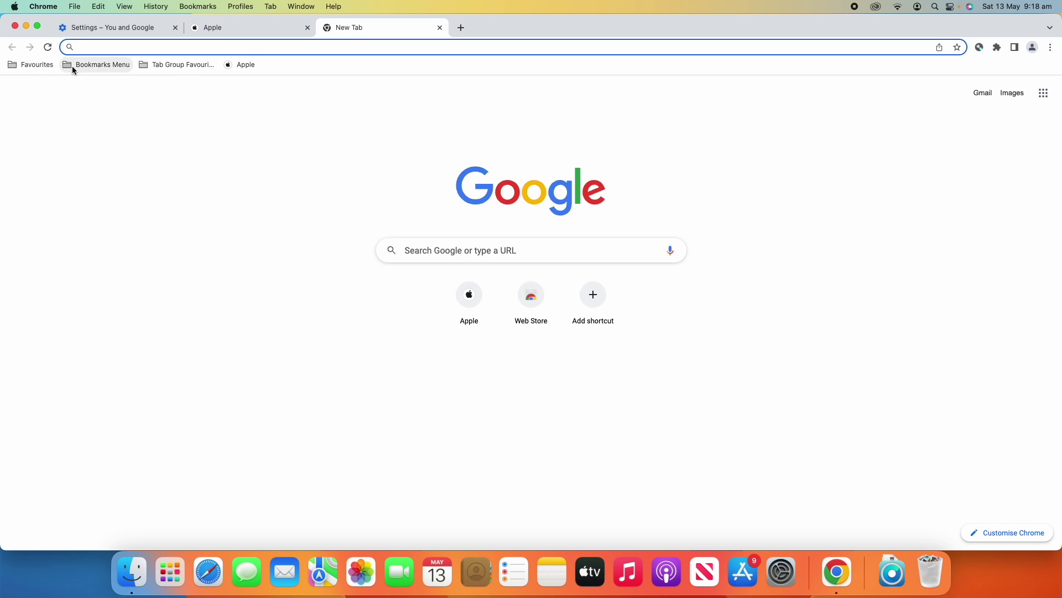
click(87, 66)
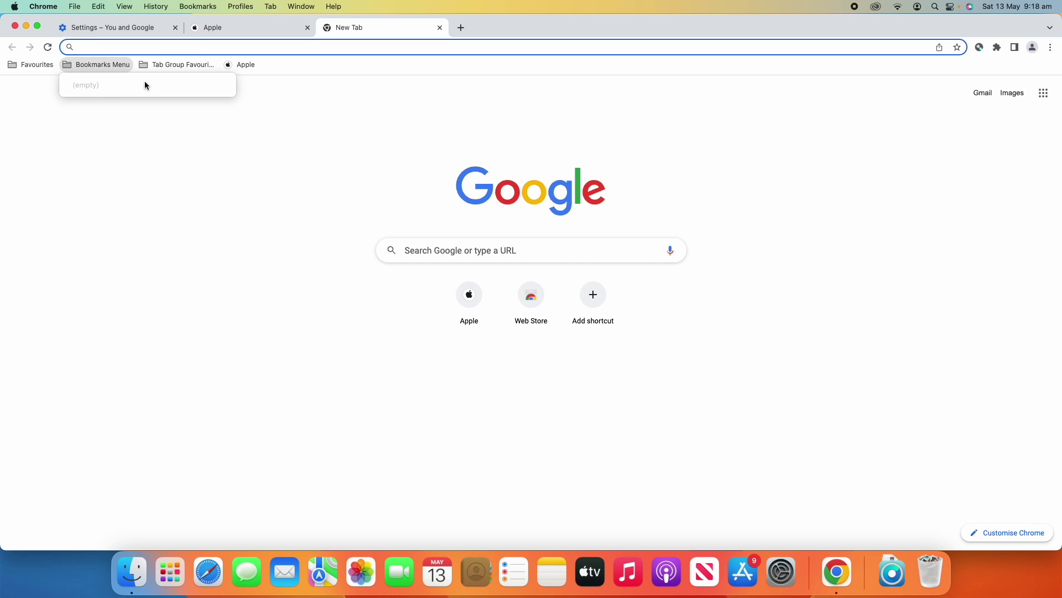
mouse_move(162, 62)
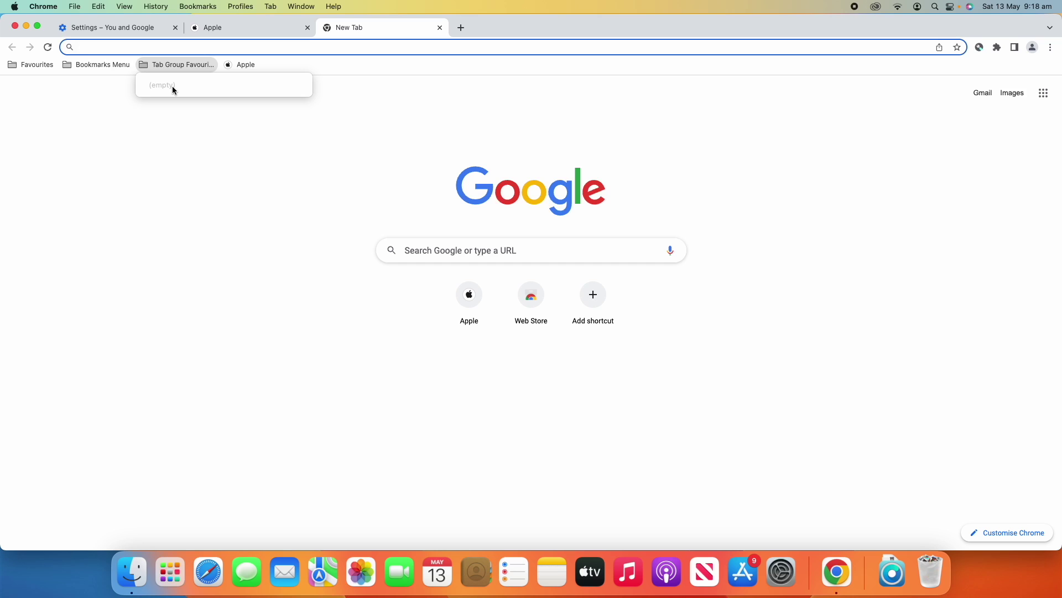
click(89, 65)
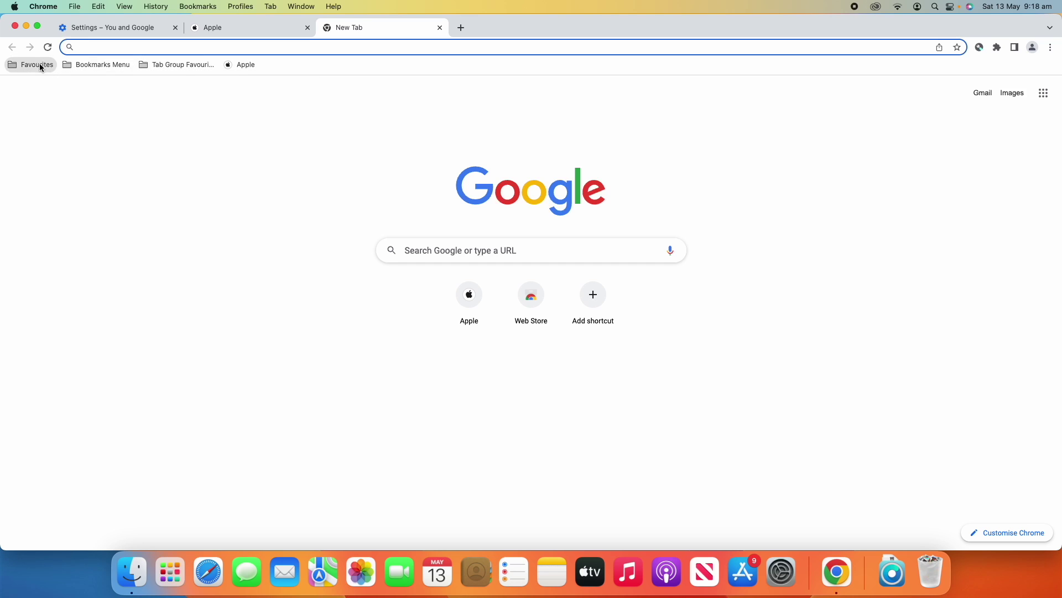
mouse_move(36, 65)
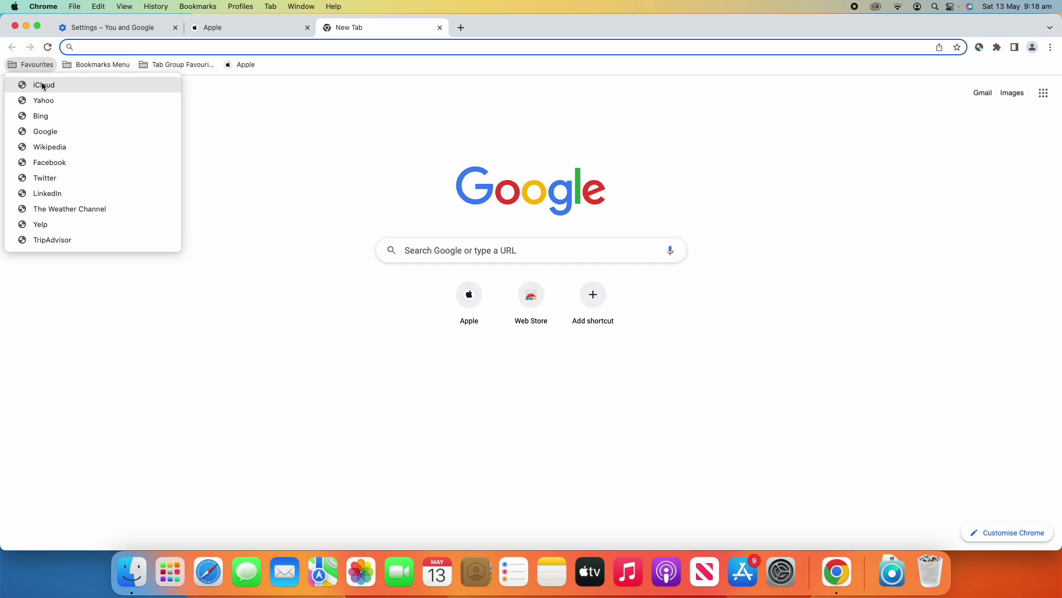
drag(294, 65, 292, 64)
click(33, 65)
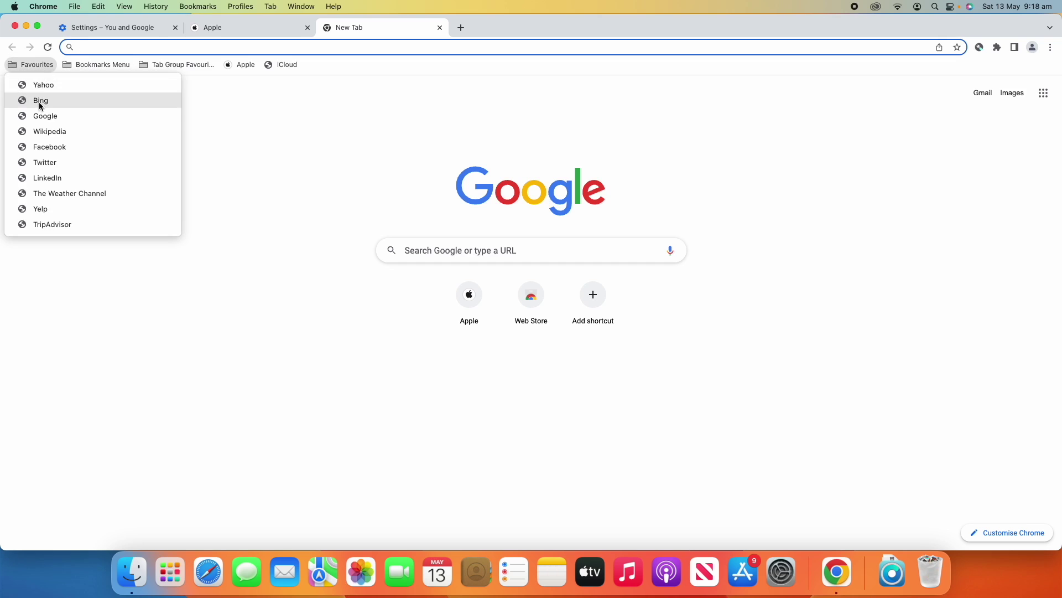
mouse_move(39, 86)
mouse_down()
mouse_move(423, 52)
mouse_move(337, 65)
mouse_up()
click(33, 65)
drag(39, 100, 417, 67)
click(77, 65)
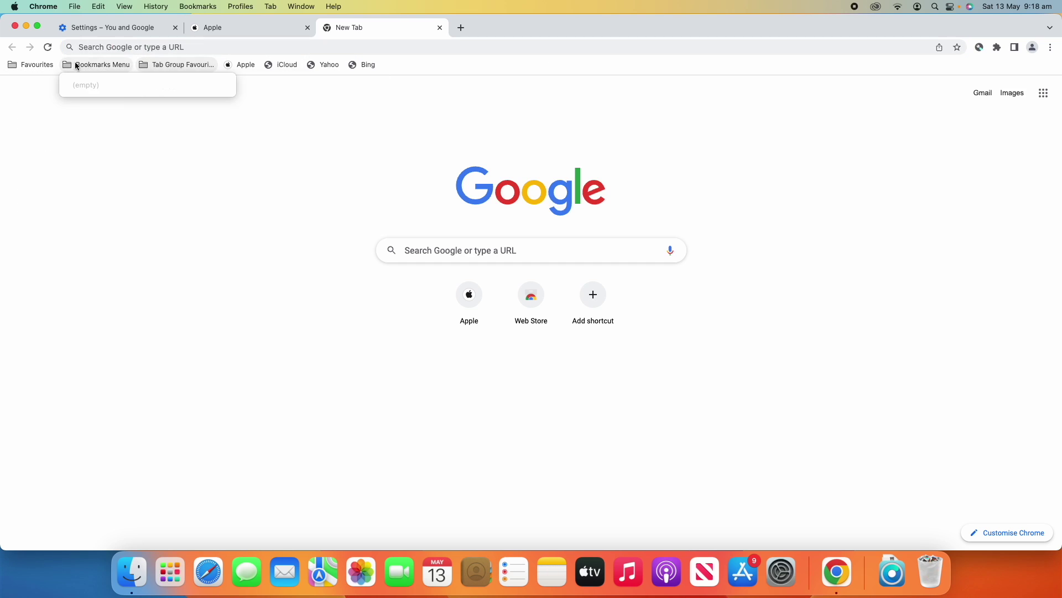
- Delete the empty Tab Group Favourites folder from the bookmarks bar
mouse_move(171, 64)
mouse_move(121, 64)
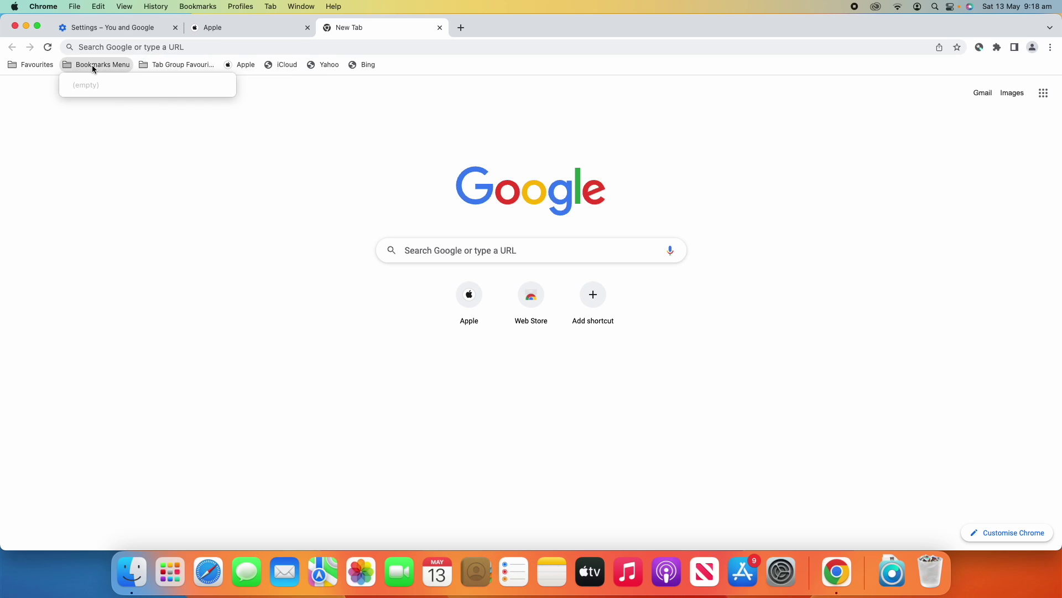
right_click(173, 65)
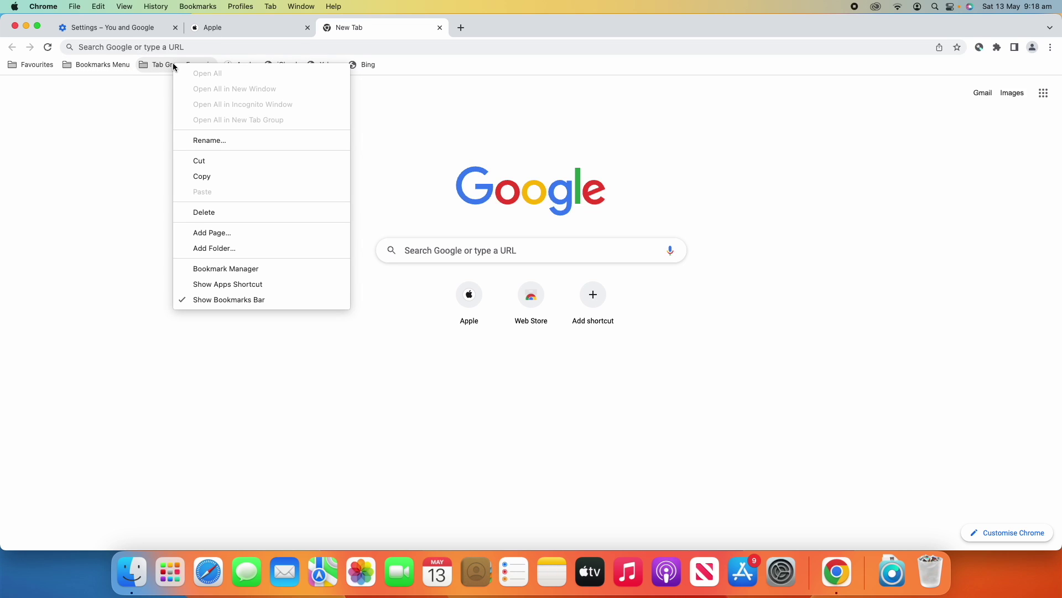
click(217, 212)
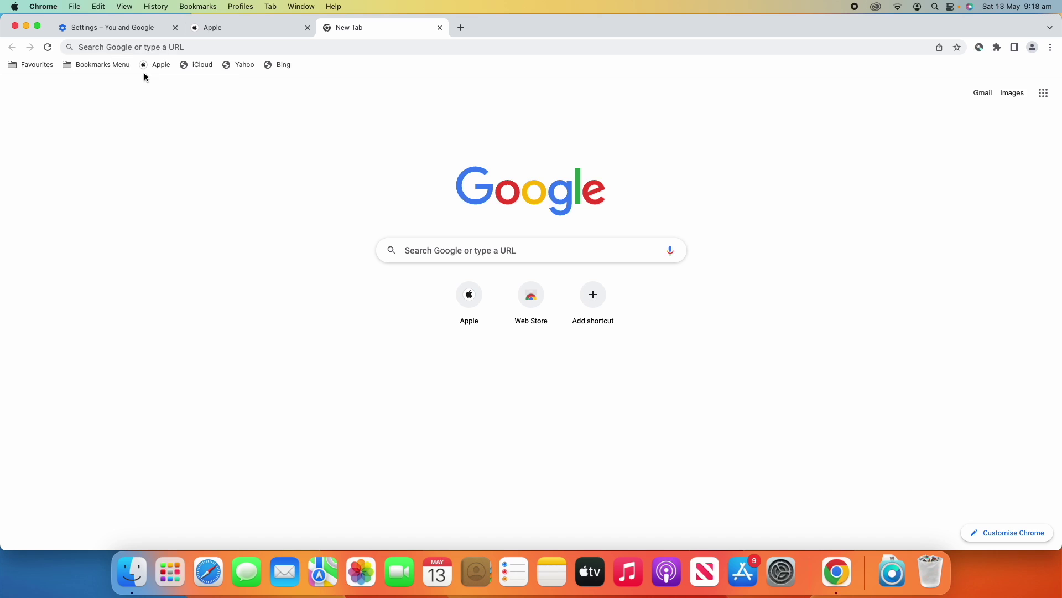
- Rename the Bookmarks Menu folder to 'Bookmarks from Safari'
click(98, 67)
click(95, 65)
right_click(94, 65)
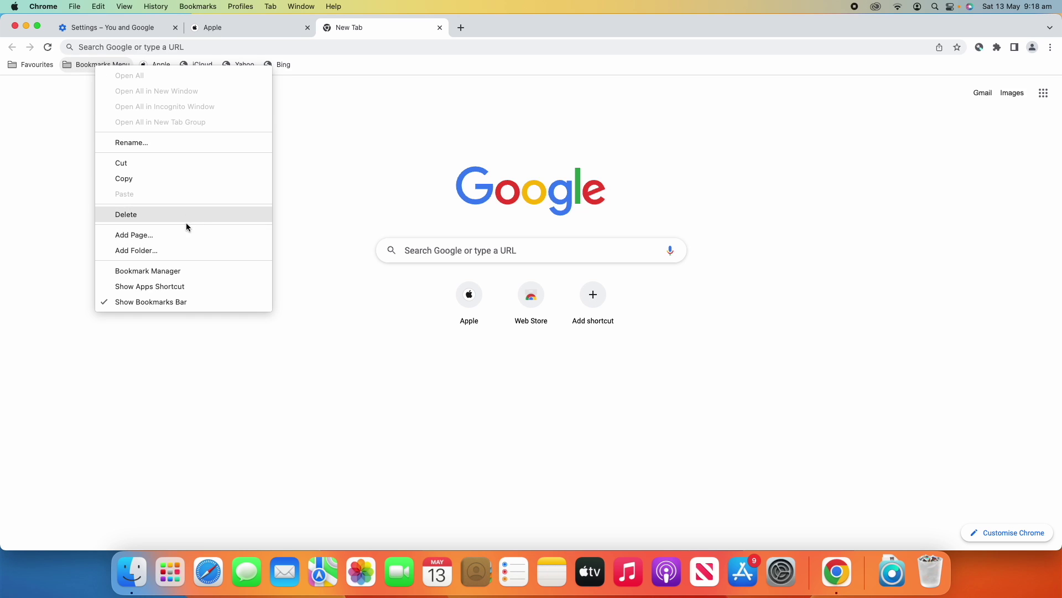
click(157, 143)
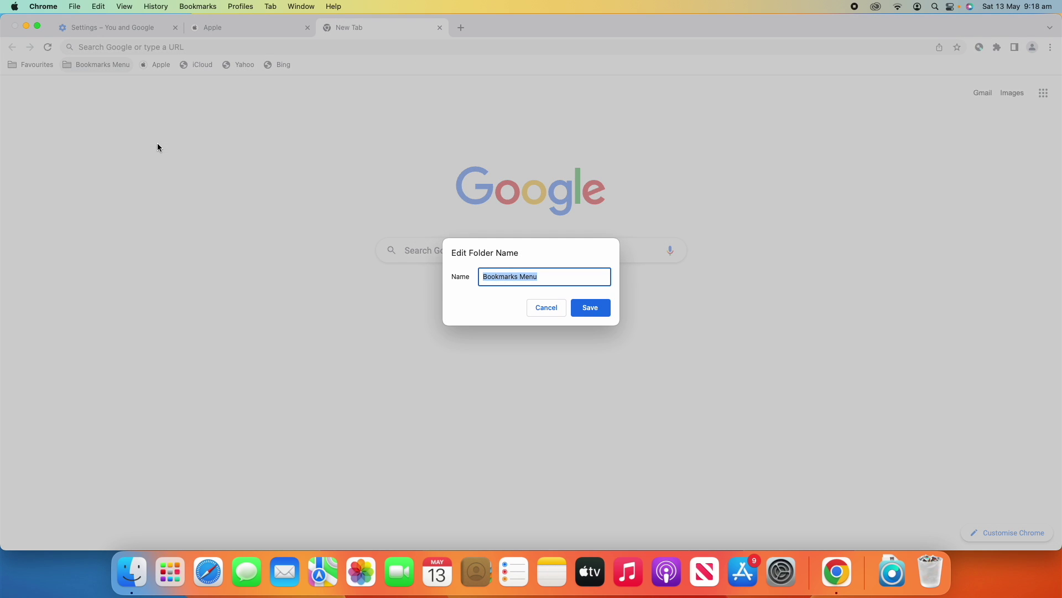
click(544, 307)
right_click(105, 64)
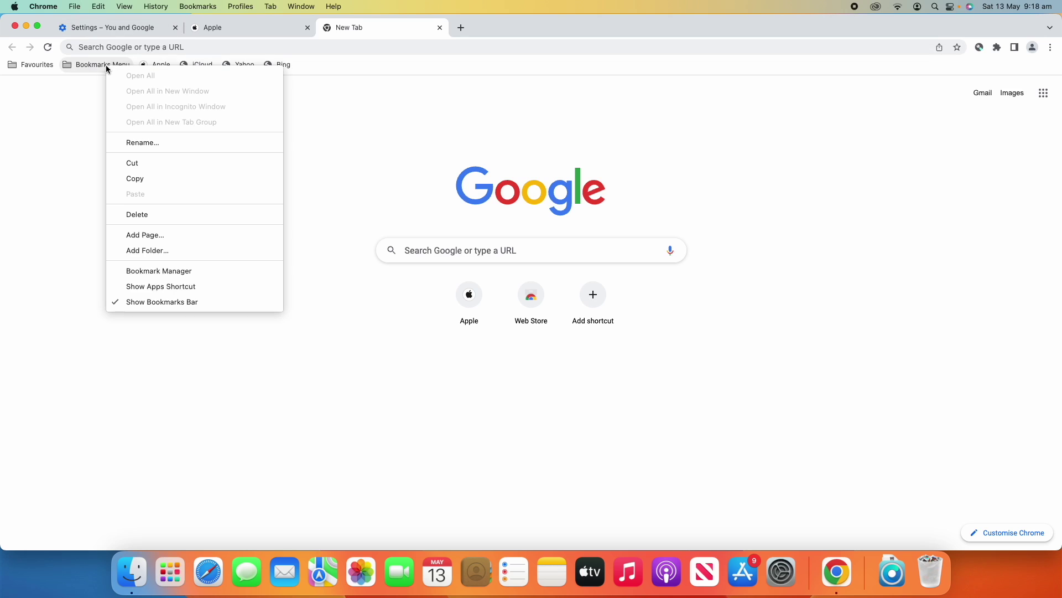
click(165, 140)
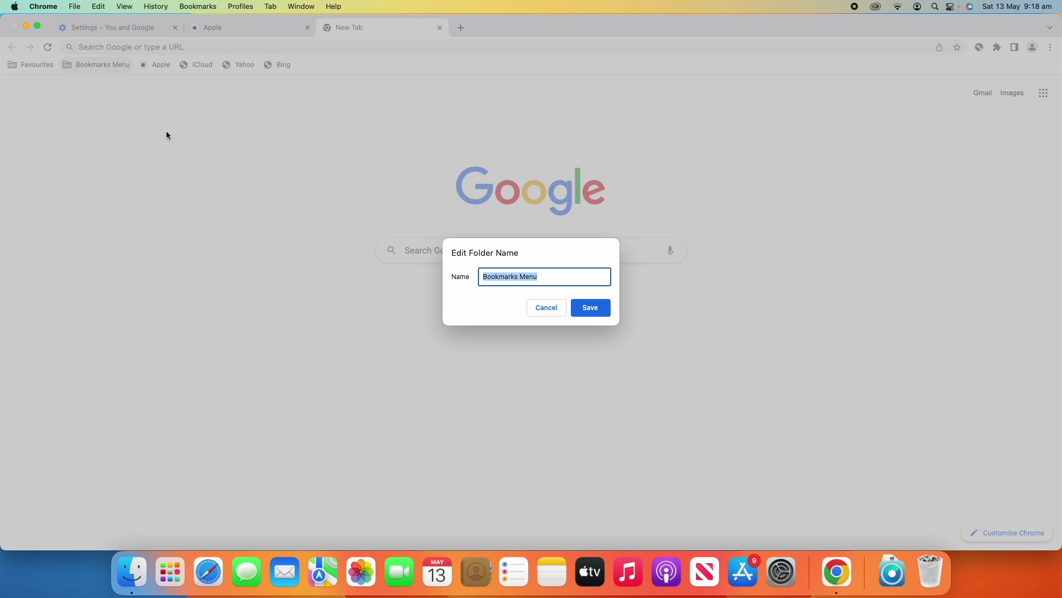
text(Bookmarks from Safari)
key(Return)
- Review the Favourites and 'Bookmarks from Safari' folders, then close all Chrome tabs with Cmd+W
click(37, 69)
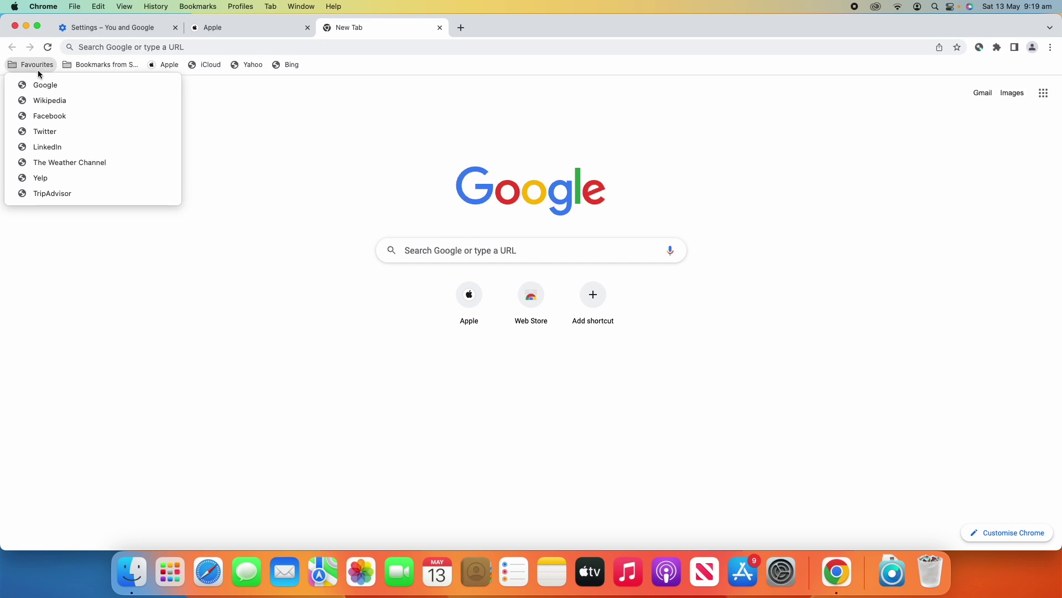
click(101, 65)
click(104, 66)
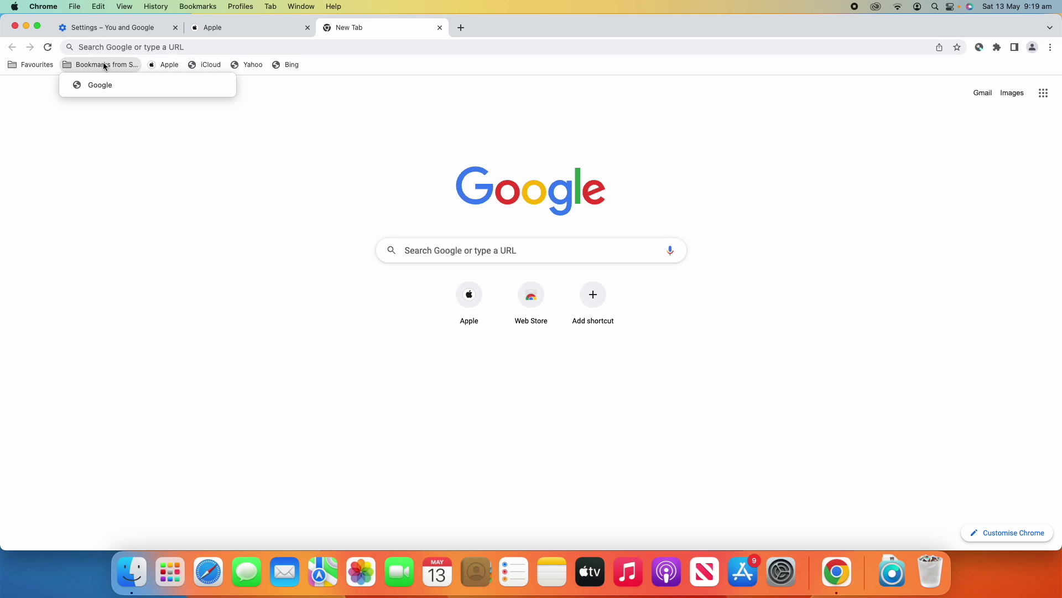
click(85, 70)
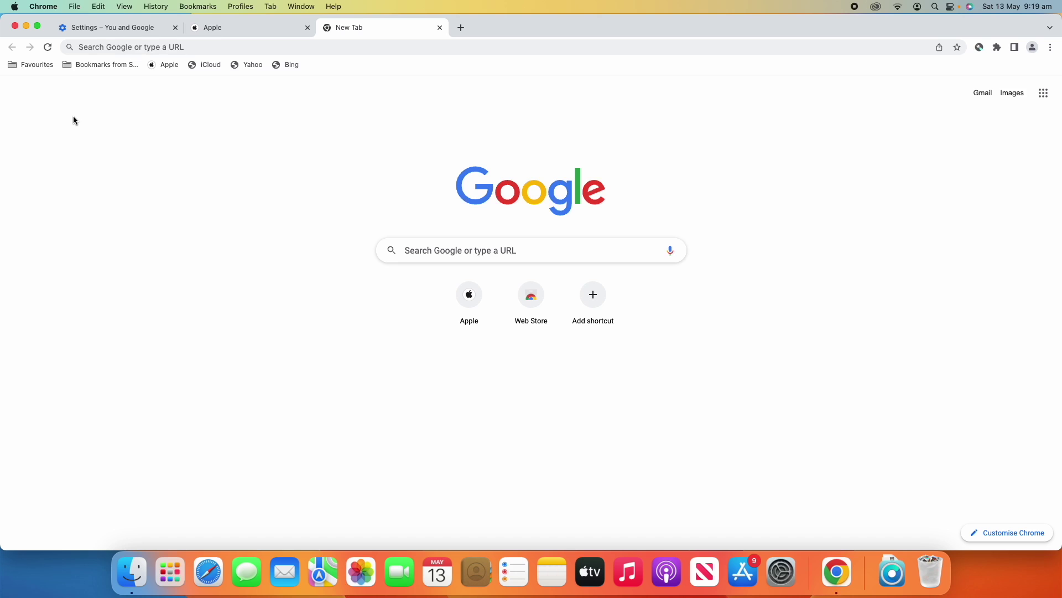
key(super+w)
key(super+w)
key(super+w)
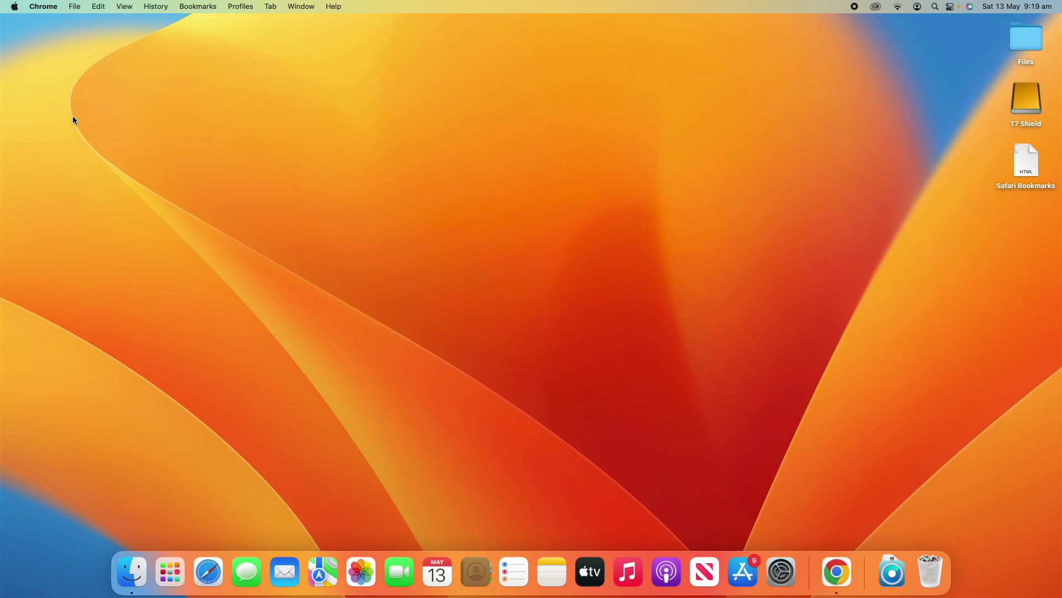
click(74, 118)
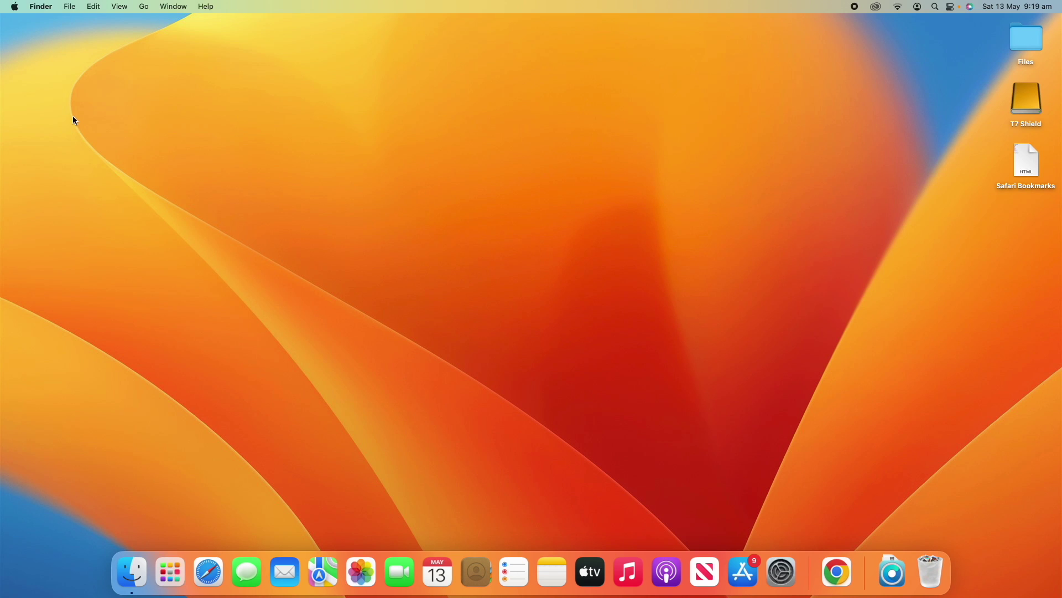